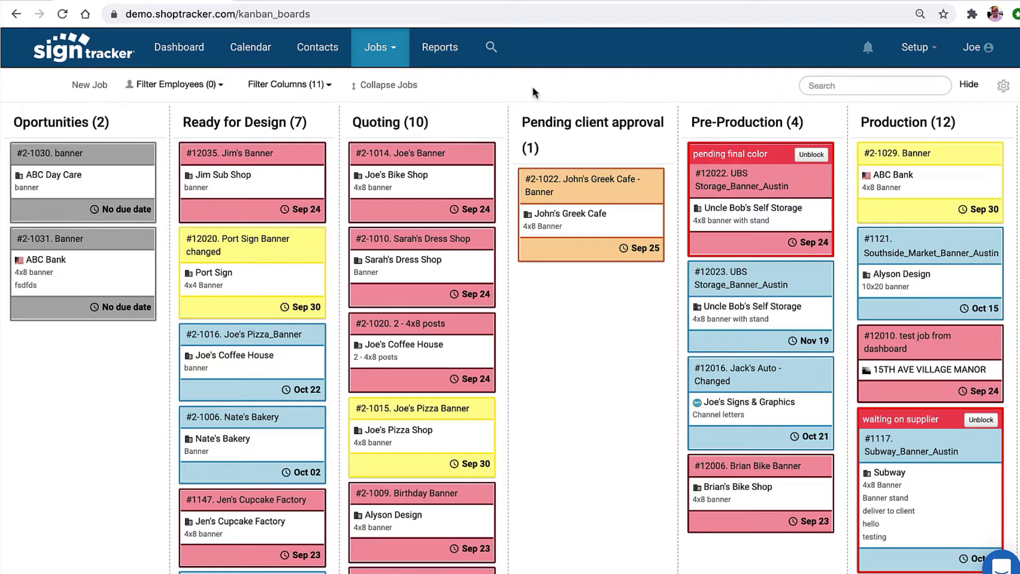
- Open the job list and search it for "abc vi"
click(395, 49)
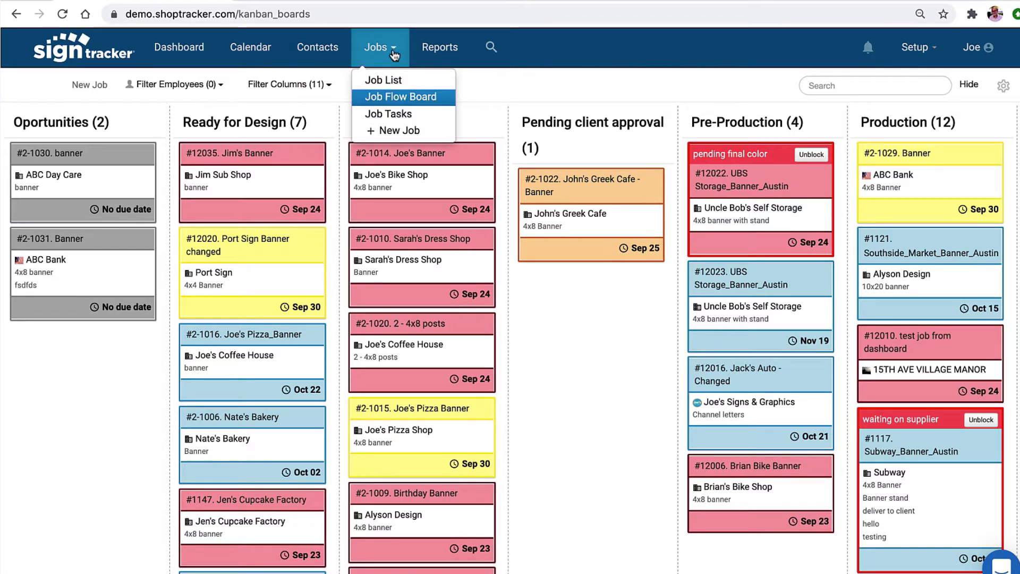
click(393, 82)
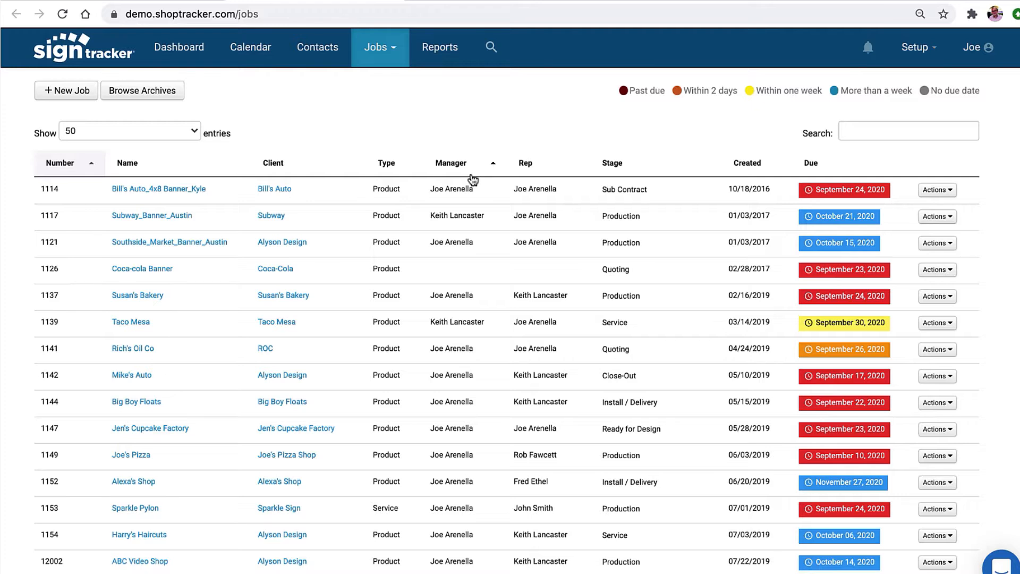
click(894, 134)
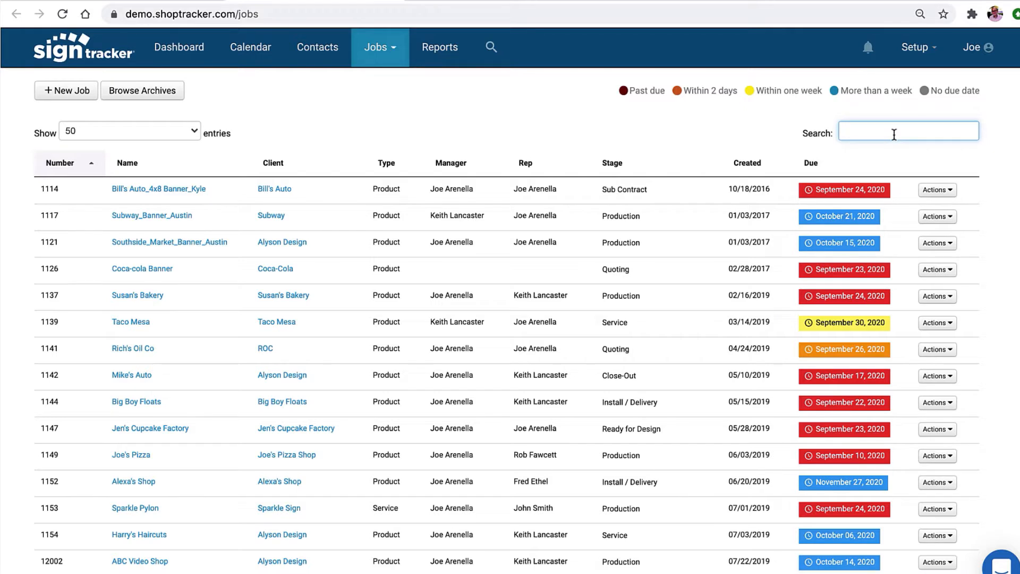
text(abc vi)
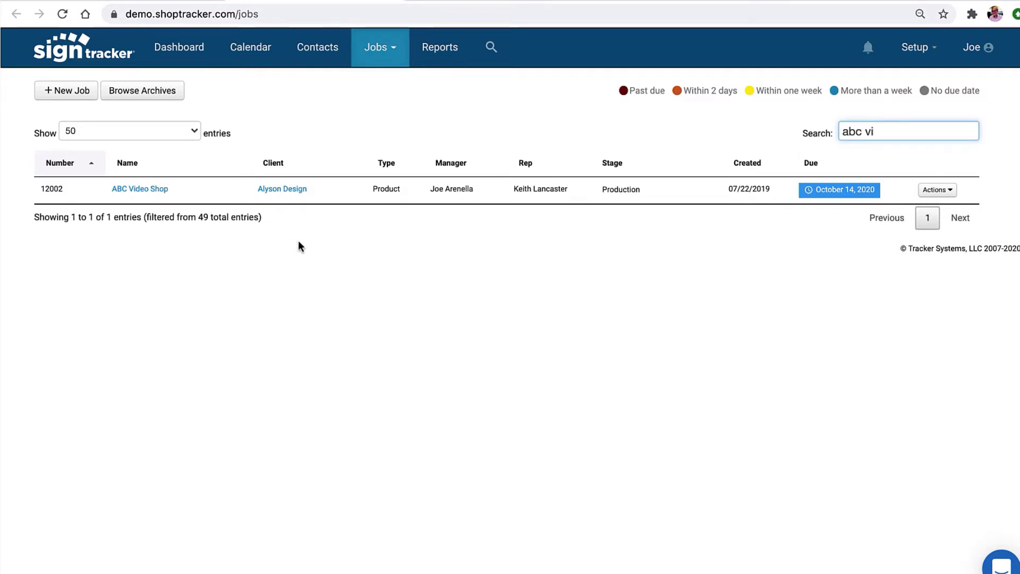
- Examine the due date calendar and the stage choices of the ABC Video Shop job
click(816, 196)
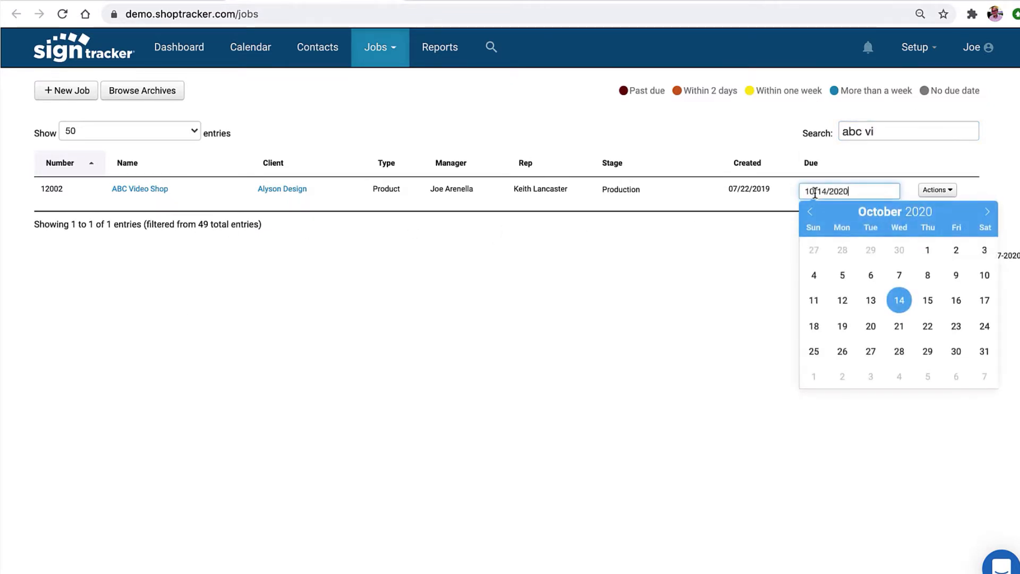
click(754, 283)
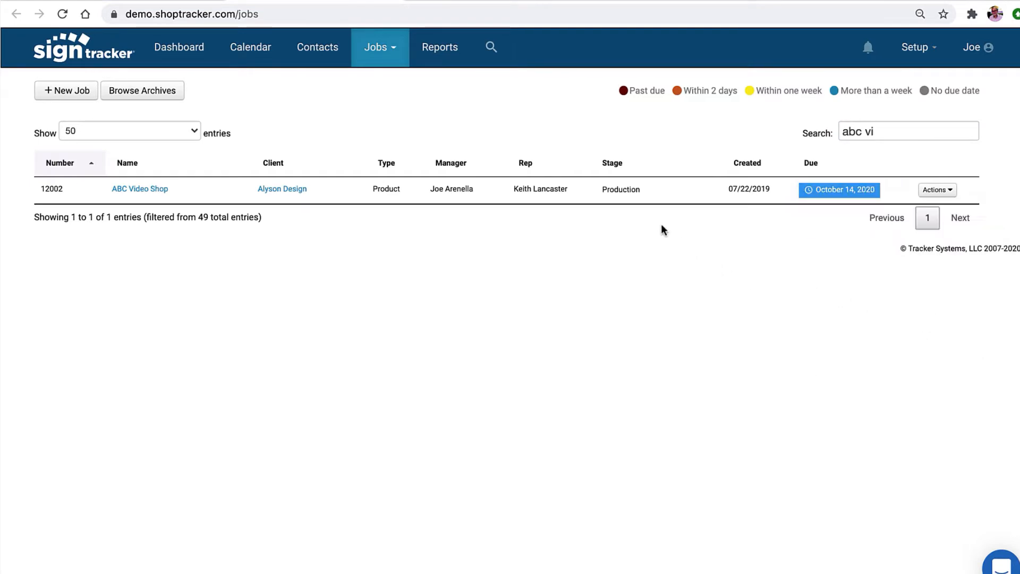
click(623, 194)
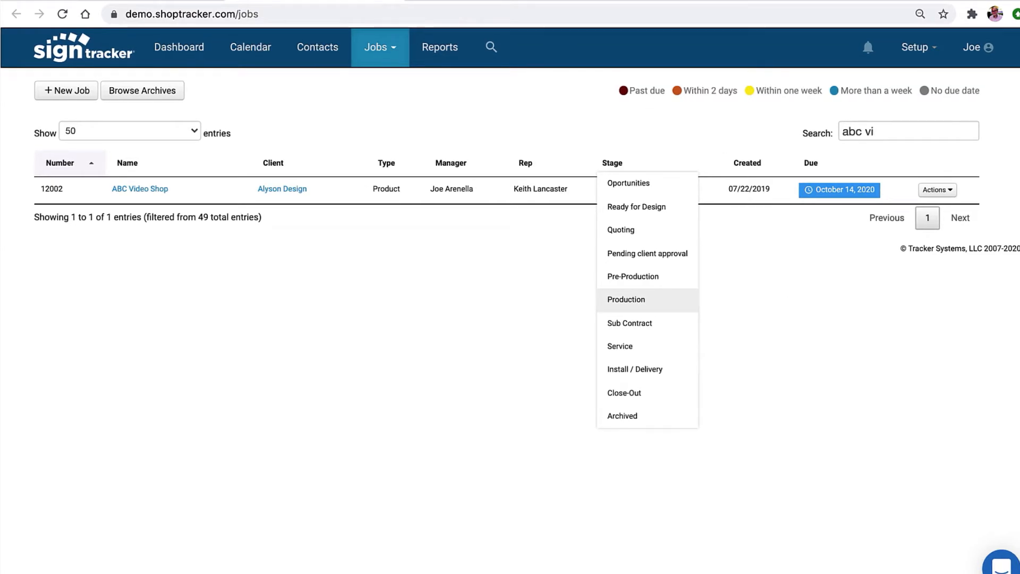
- Return to the job flow board and look through its stage columns
click(144, 1)
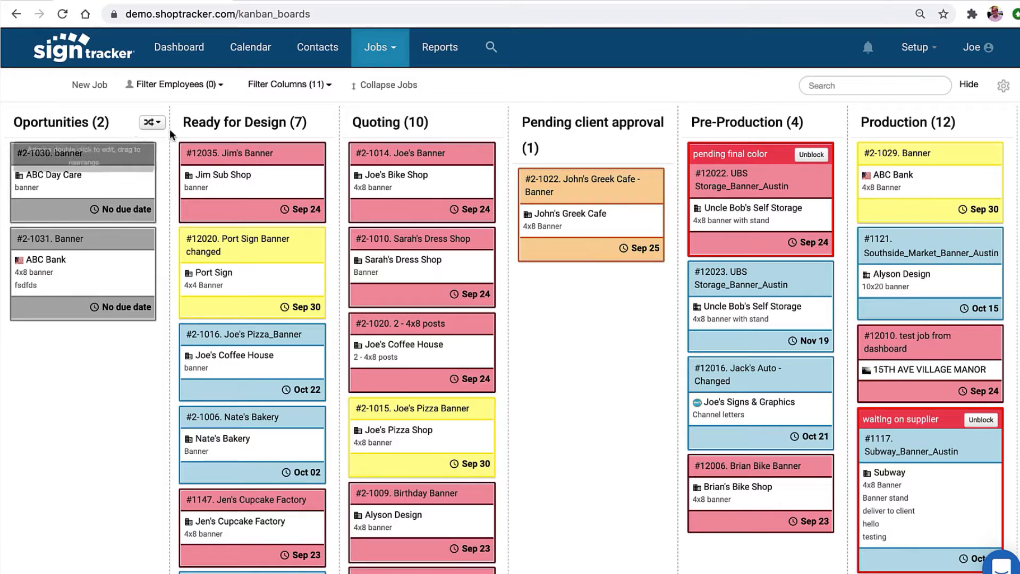
scroll(614, 202, right, 1)
scroll(615, 197, right, 15)
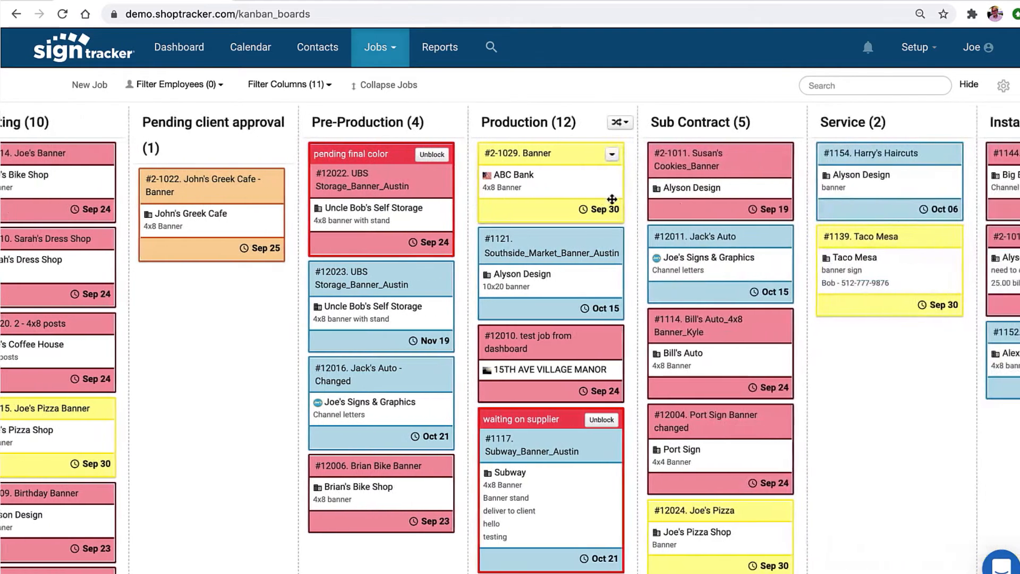
scroll(612, 199, left, 9)
scroll(606, 203, left, 8)
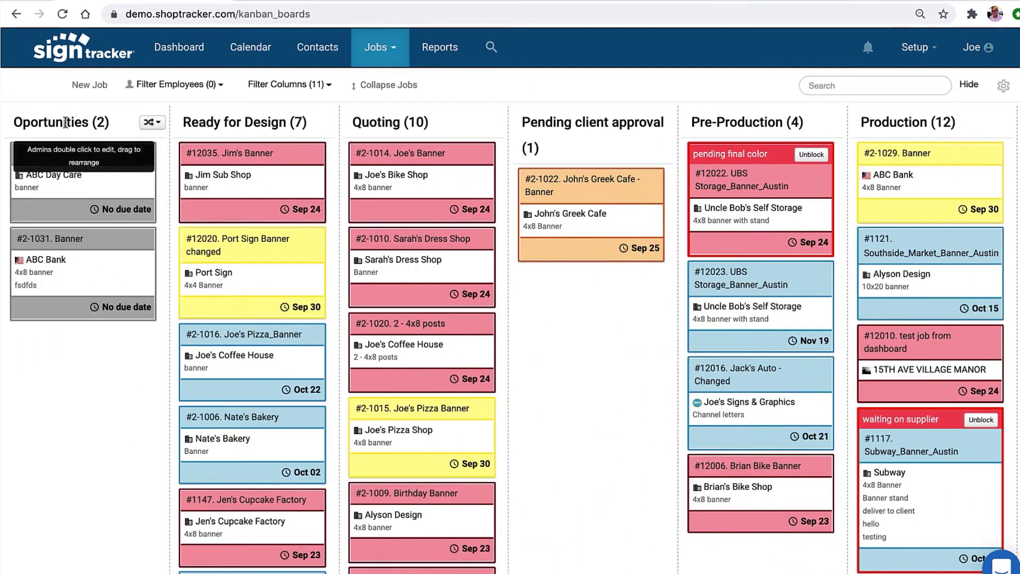
- Open the Oportunities column title for editing and try to move the ABC Bank job card toward Ready for Design
double_click(66, 123)
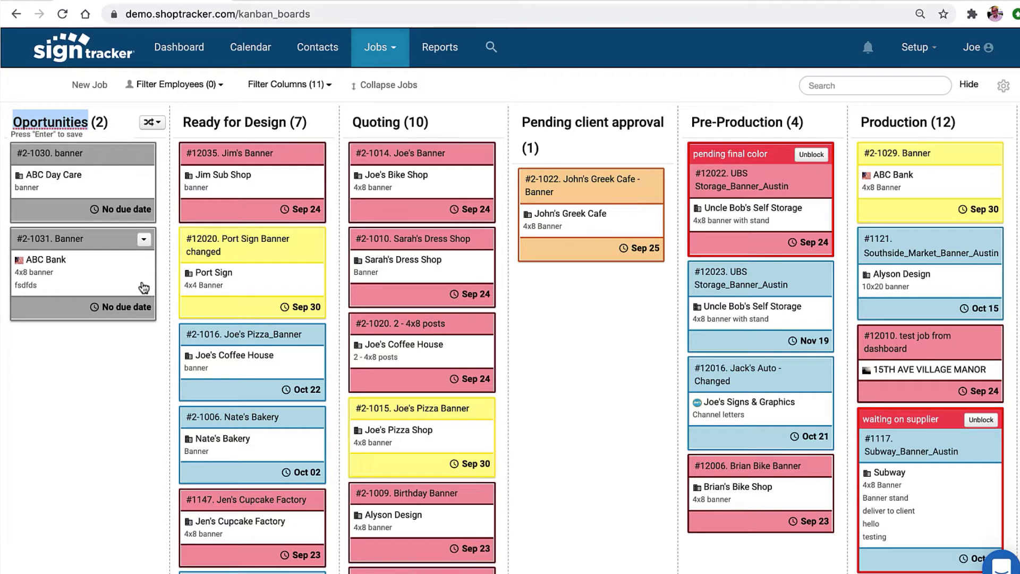
drag(100, 246, 179, 279)
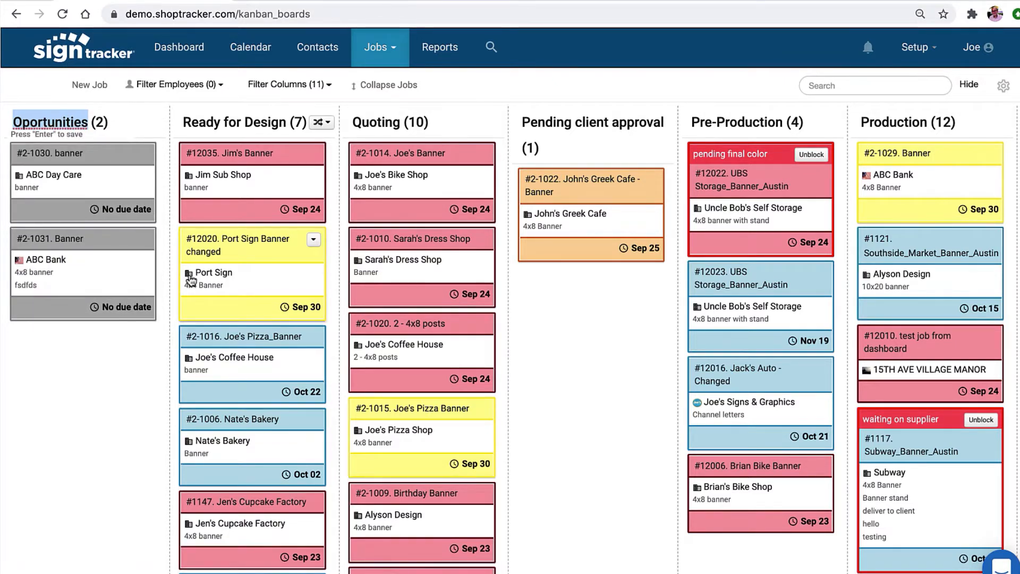
click(124, 123)
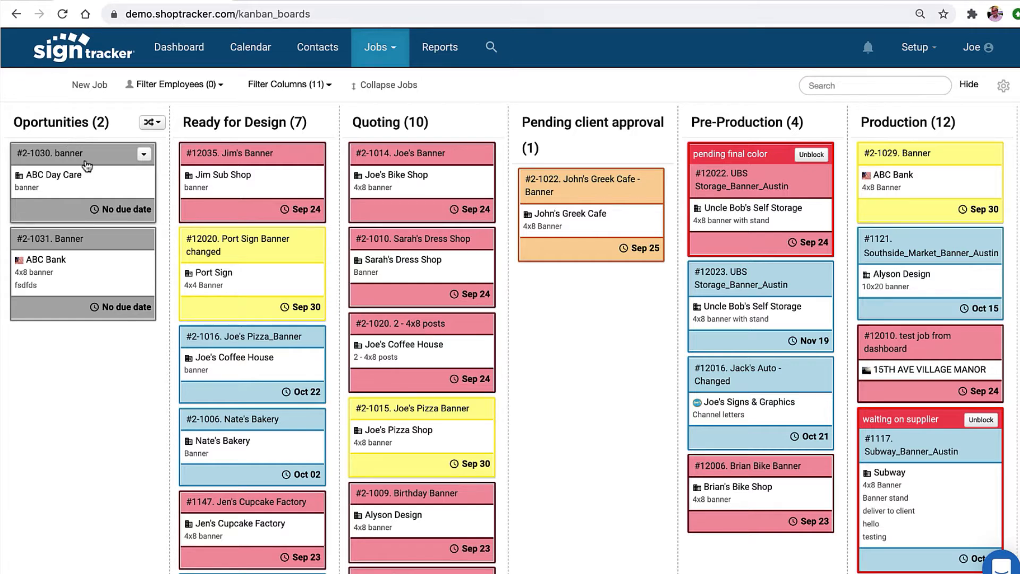
- Mark the ABC Day Care banner job as ready for the next stage and move it to the Ready for Design column
click(143, 158)
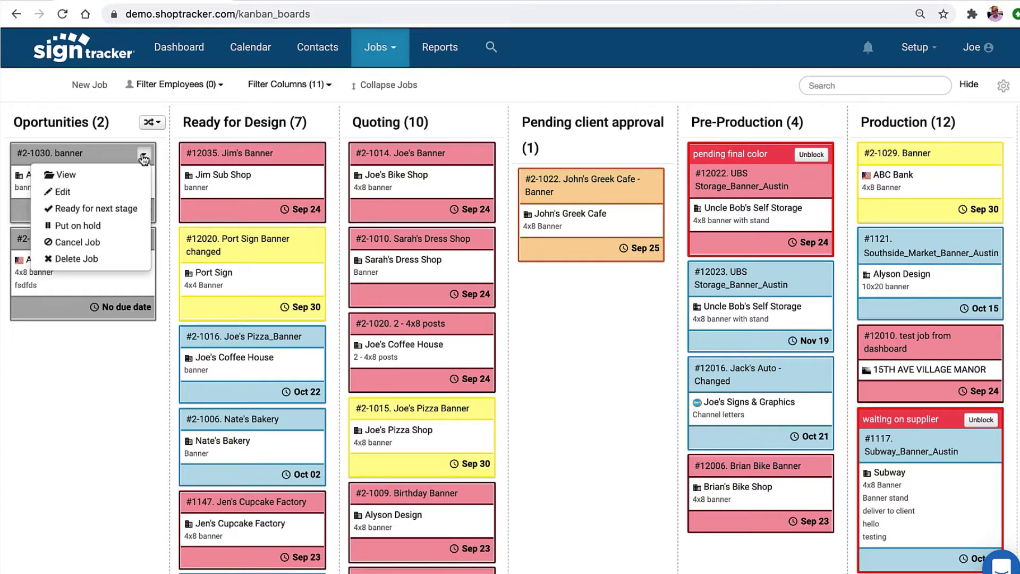
click(114, 210)
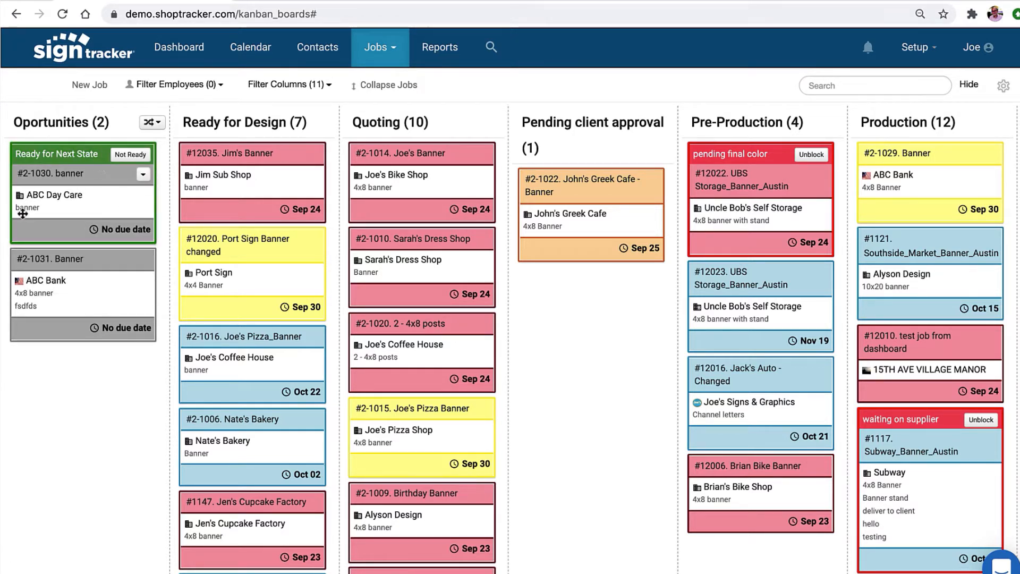
drag(73, 161, 252, 153)
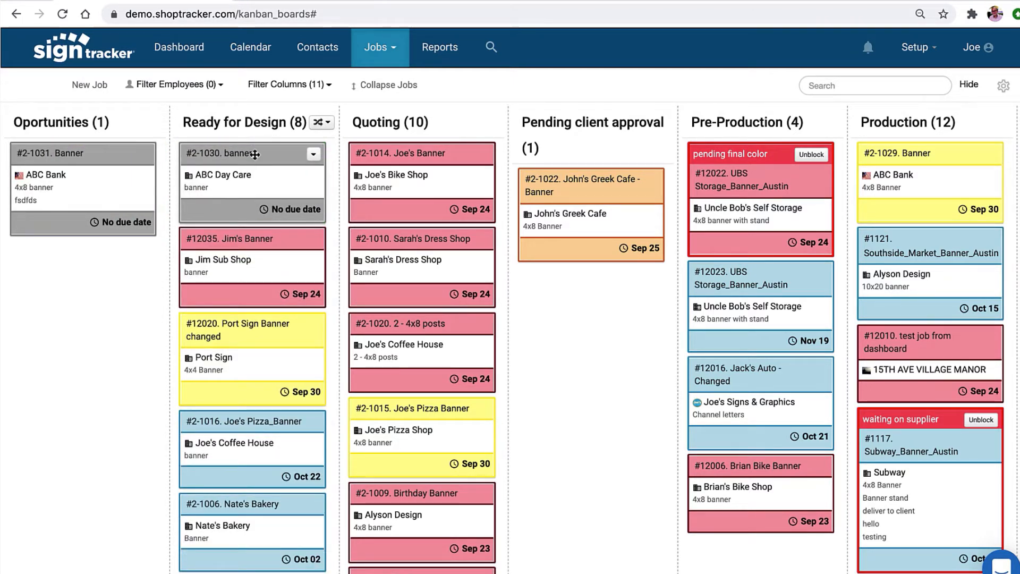
- Set the ABC Day Care job's due date to September 29, 2020, and open the job list
click(278, 211)
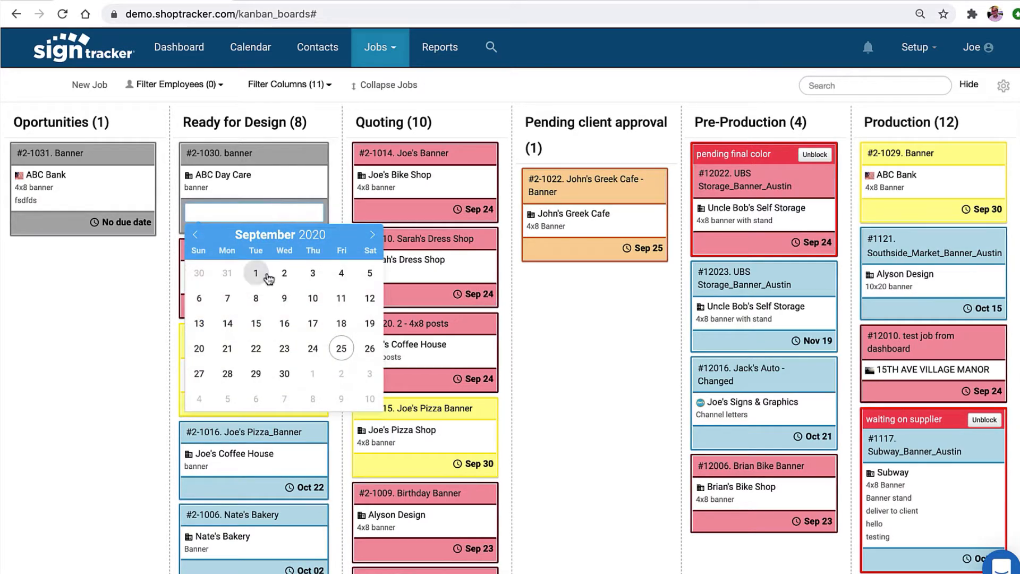
click(248, 378)
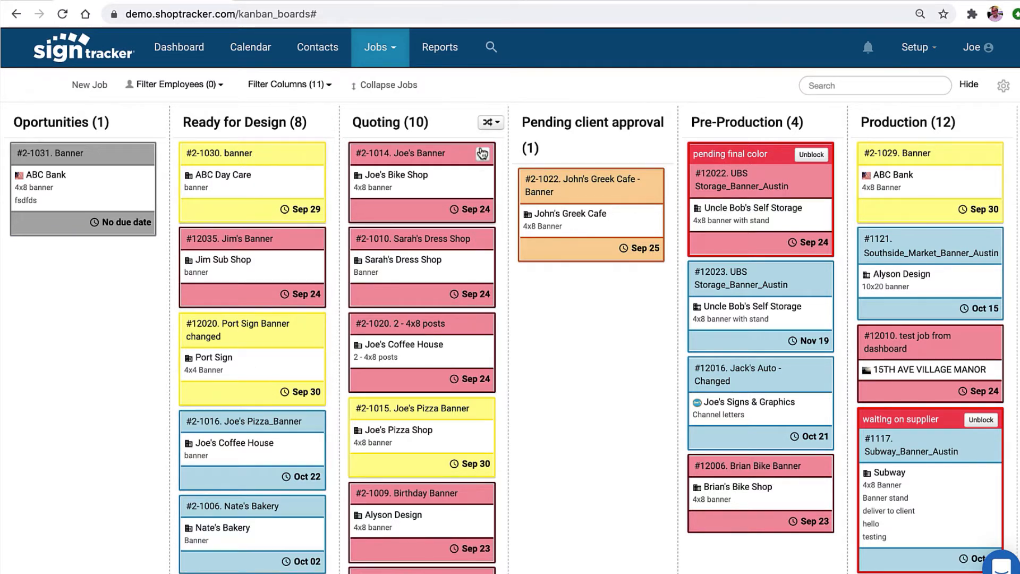
click(397, 52)
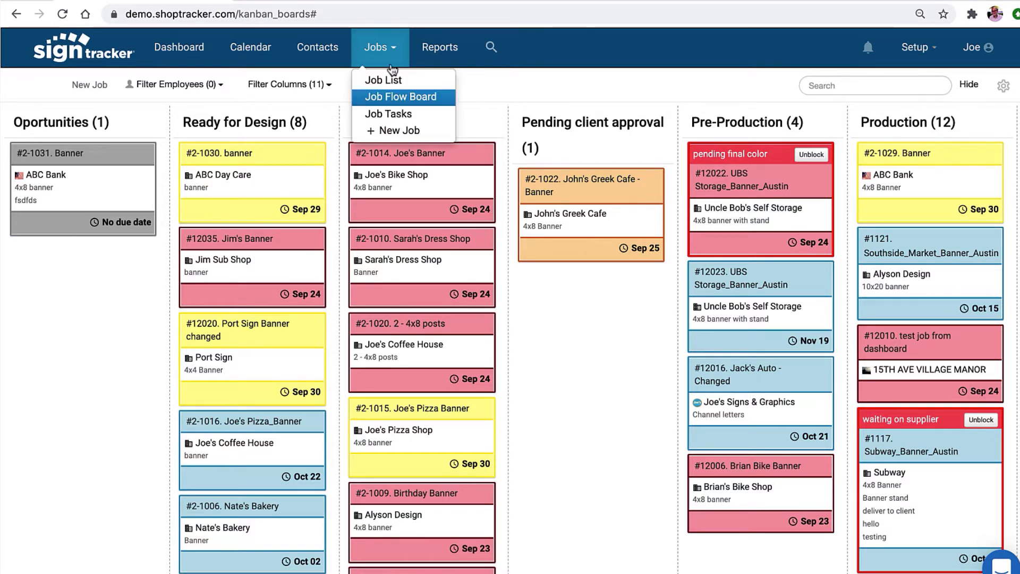
click(390, 81)
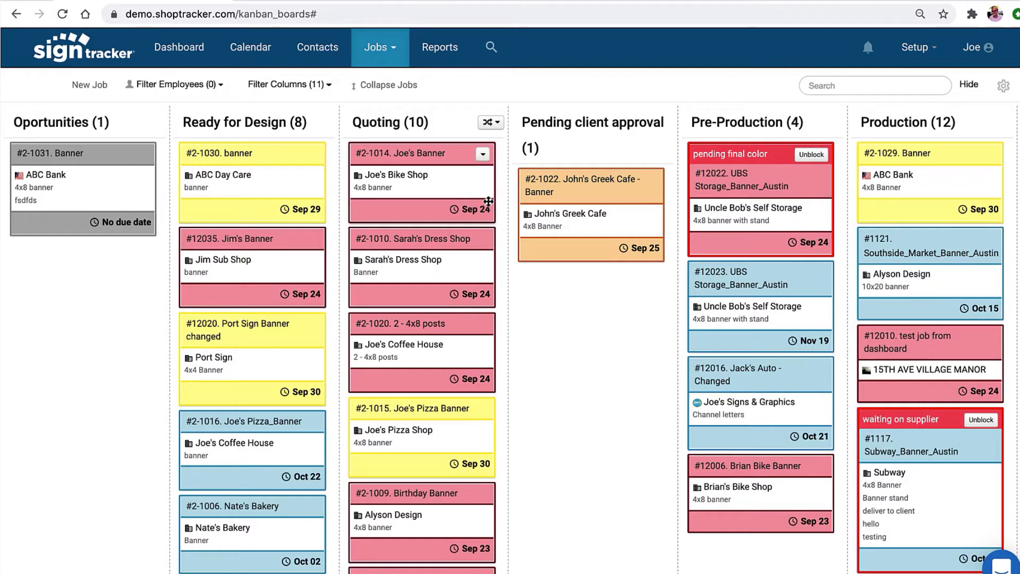
- Put the ABC Day Care job on hold with the reason "permit"
click(314, 156)
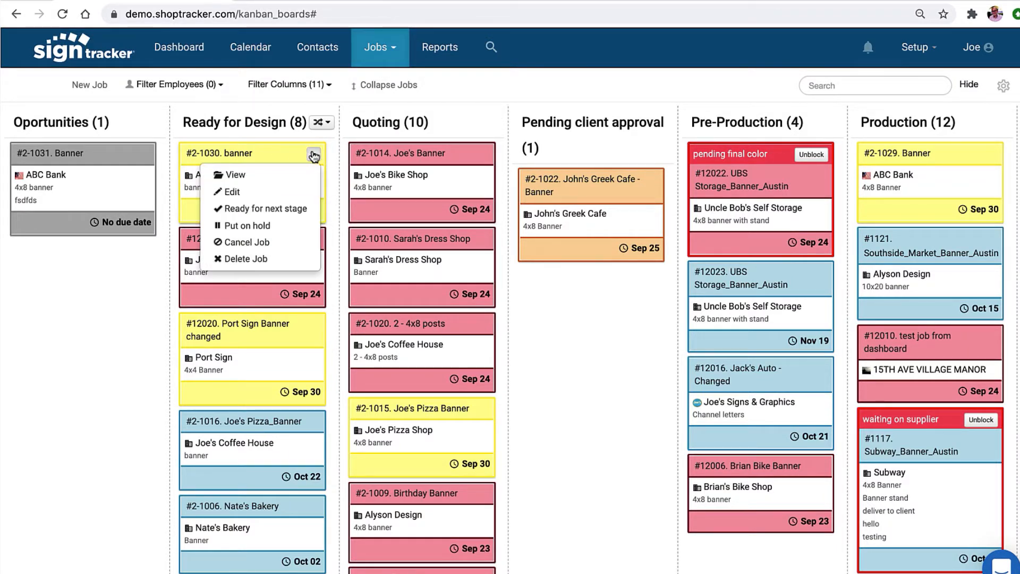
click(280, 224)
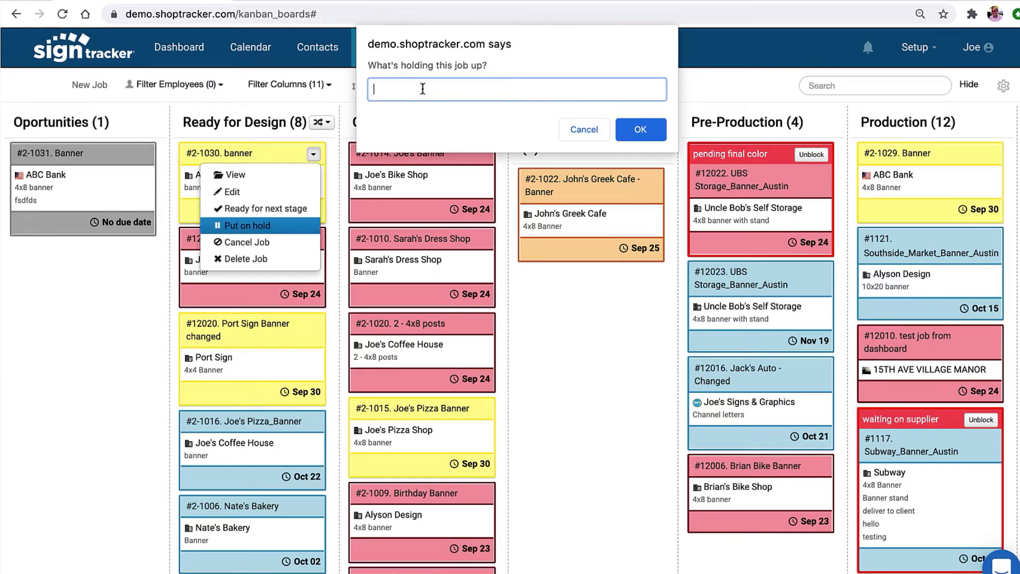
text(permit)
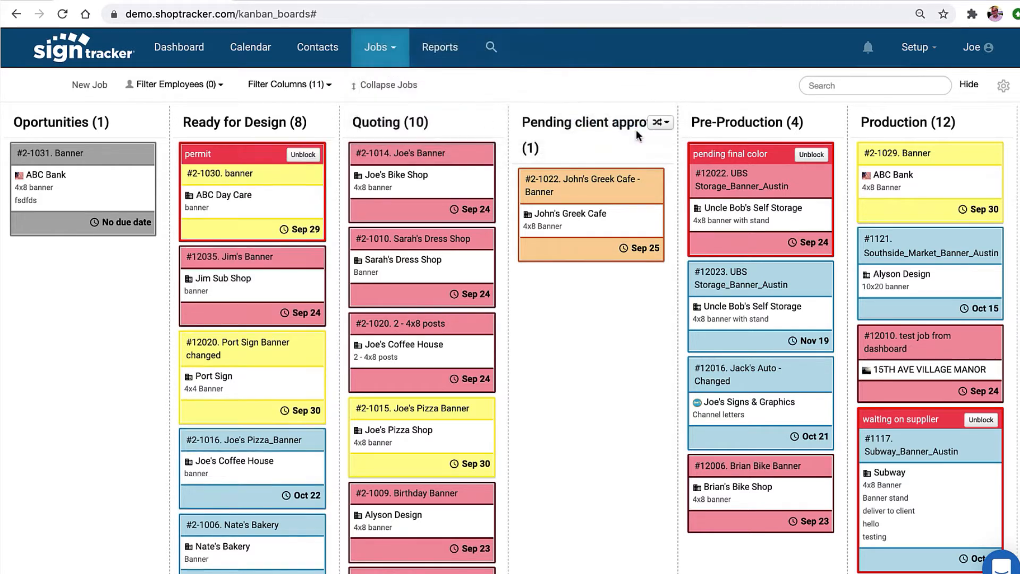
click(639, 133)
- Unblock the ABC Day Care job and move it to the start of the Quoting column
click(303, 156)
drag(260, 160, 417, 155)
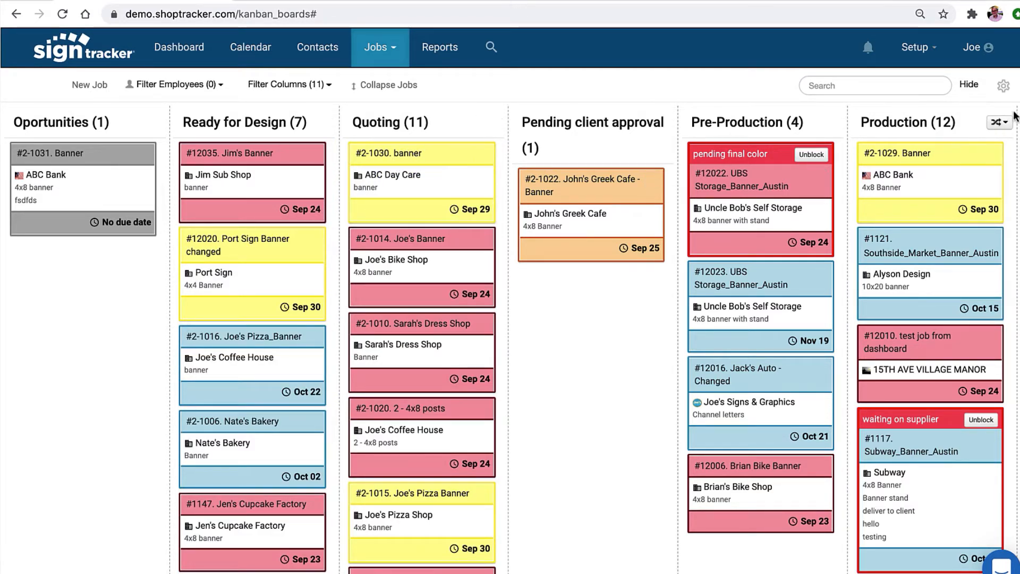
- Customize the job cards to show sales rep, manager, tasks, created date and the full description
click(1004, 88)
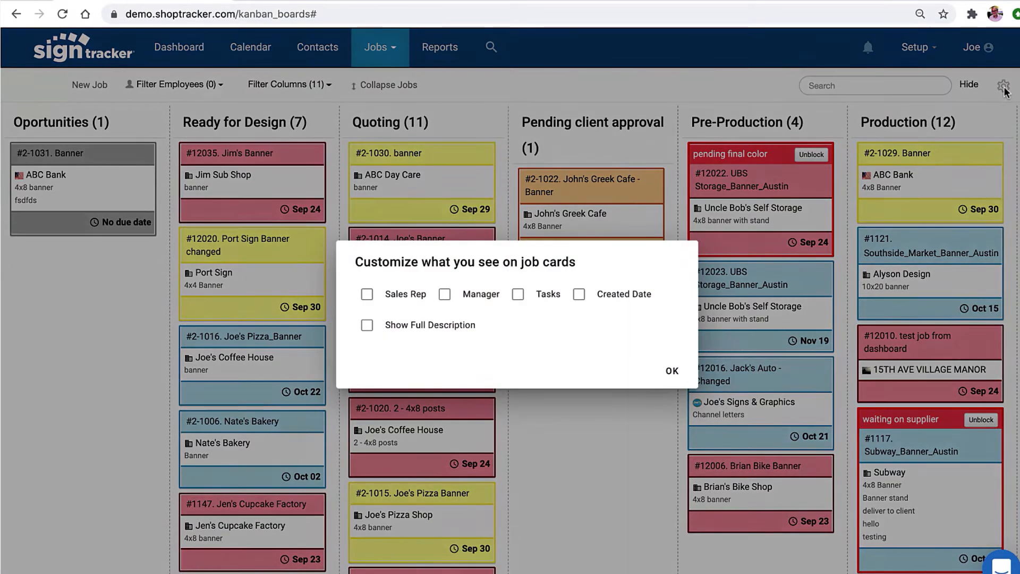
click(367, 295)
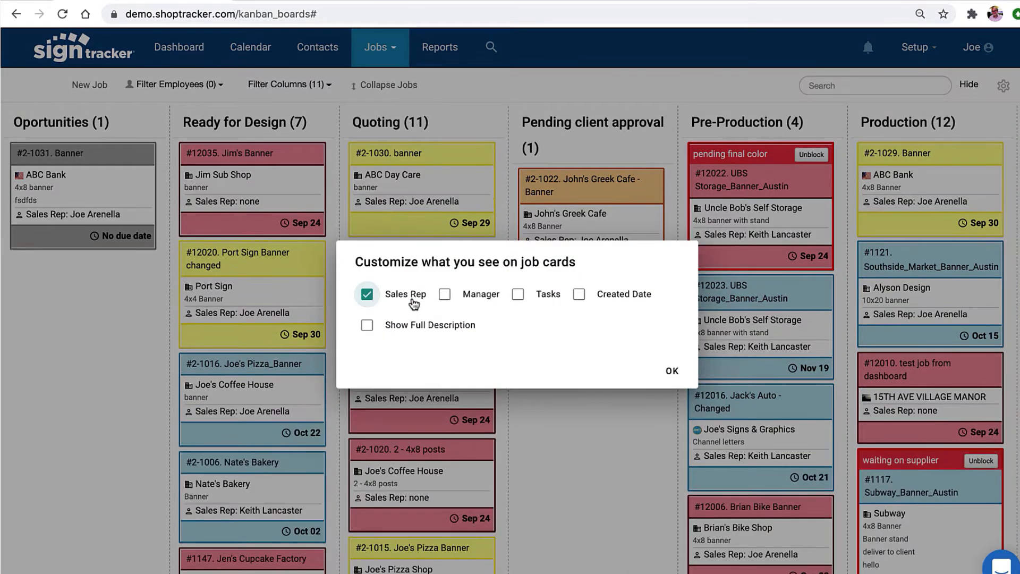
click(444, 295)
click(516, 296)
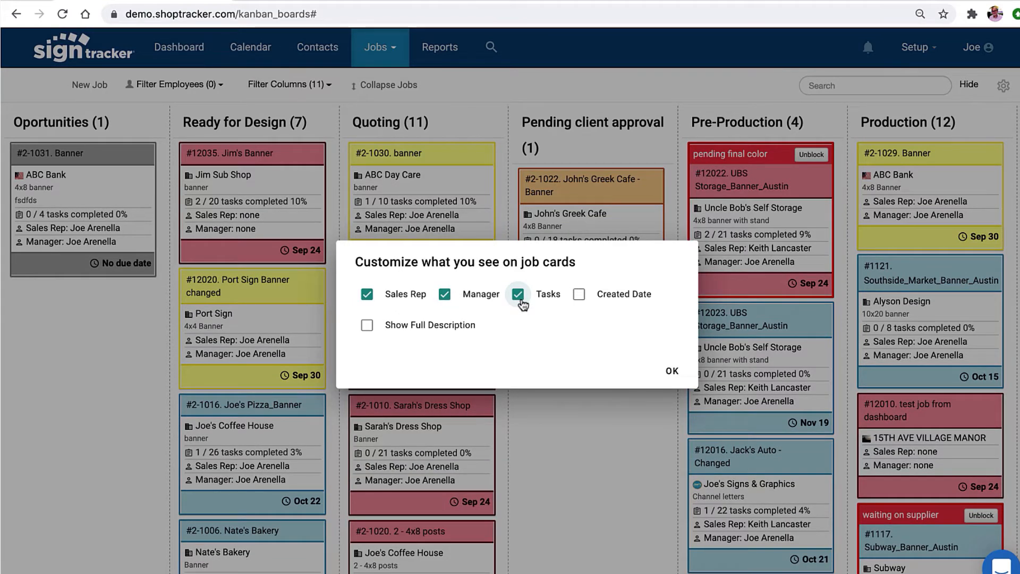
click(579, 299)
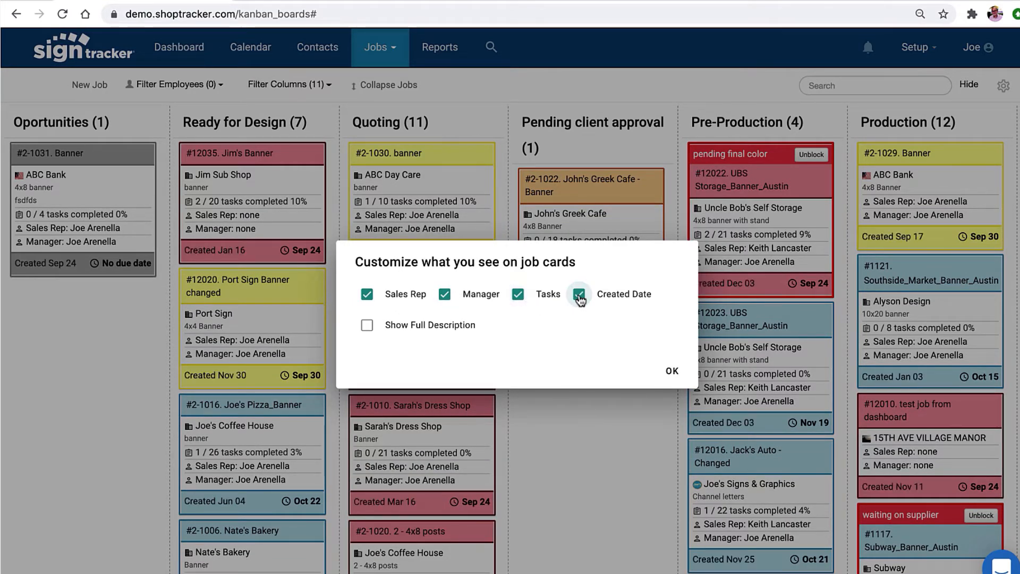
click(368, 327)
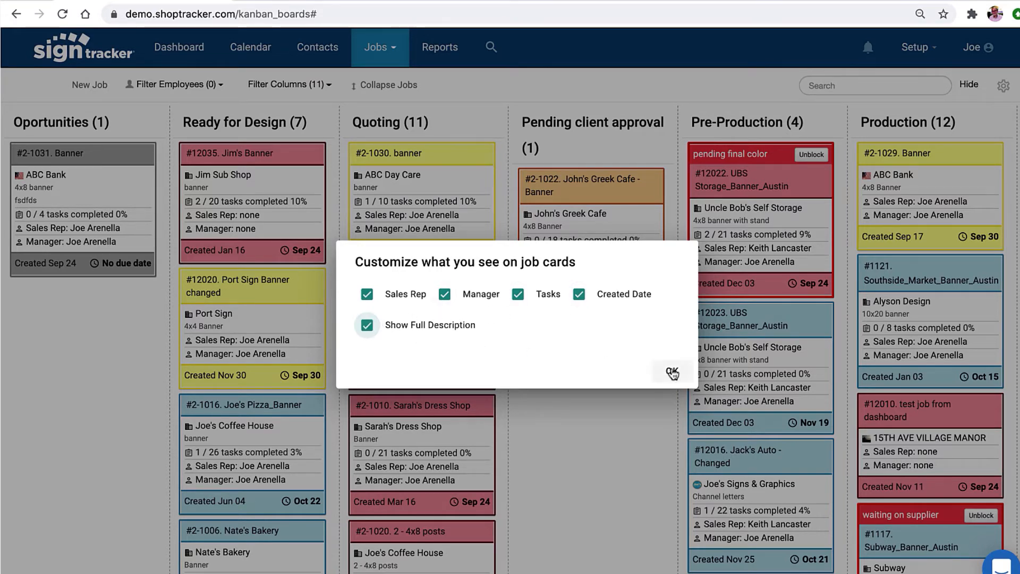
click(672, 373)
- View the full description of the Jim Sub Shop job in Ready for Design and close it
click(225, 189)
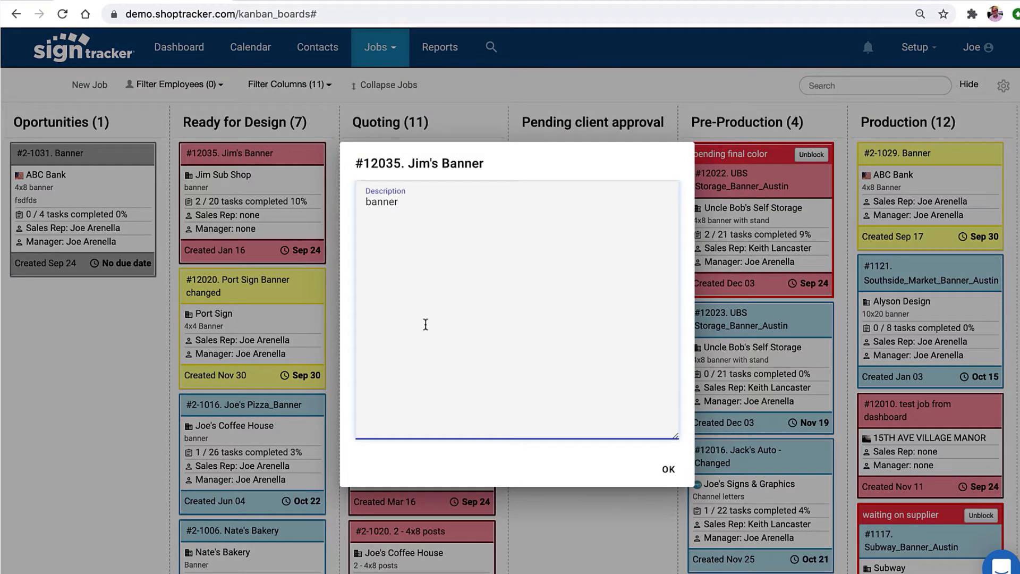
click(668, 470)
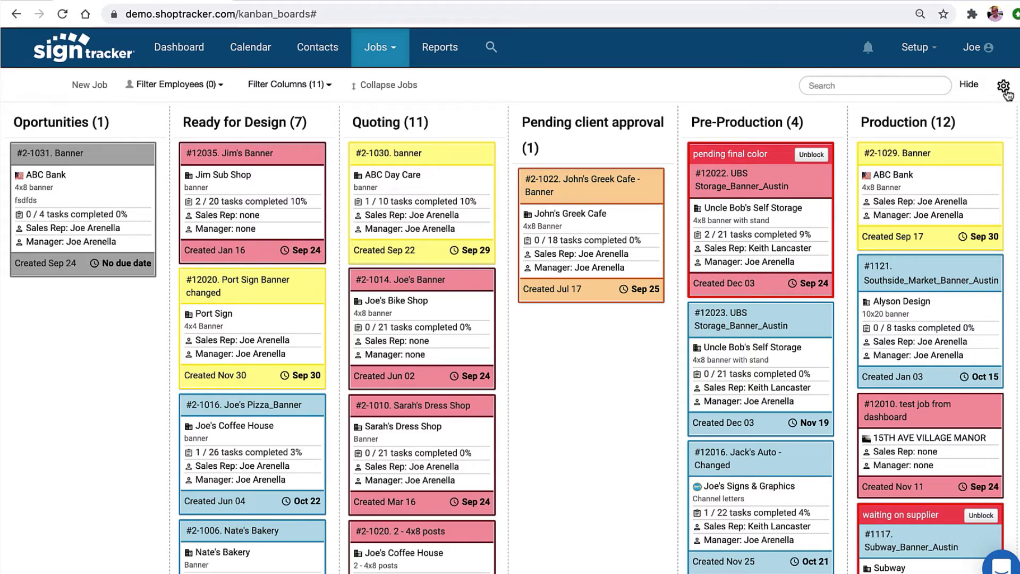
- Examine the sorting and column options of Ready for Design, and view the board's remaining stages up to Archived
mouse_move(317, 161)
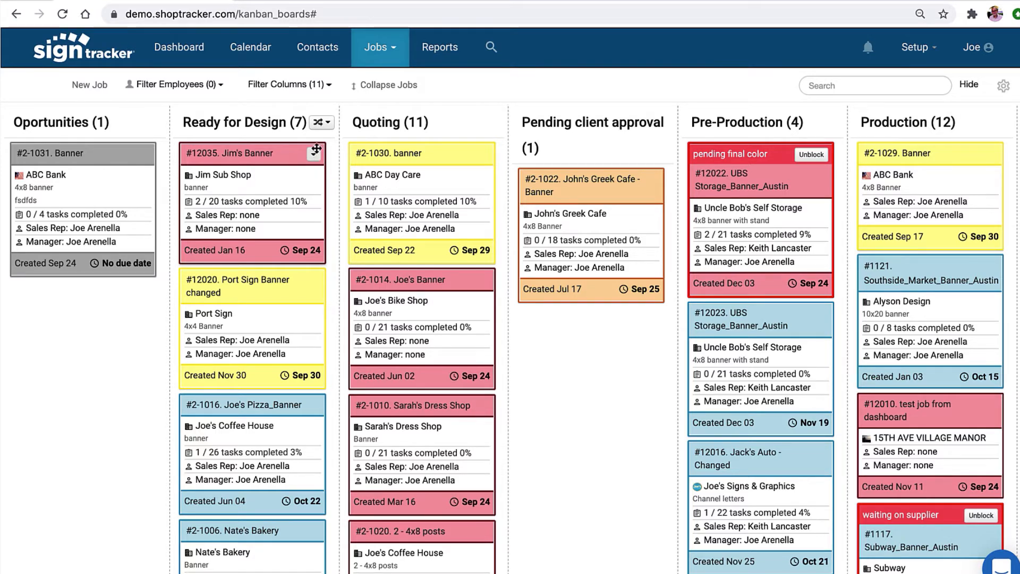
click(329, 125)
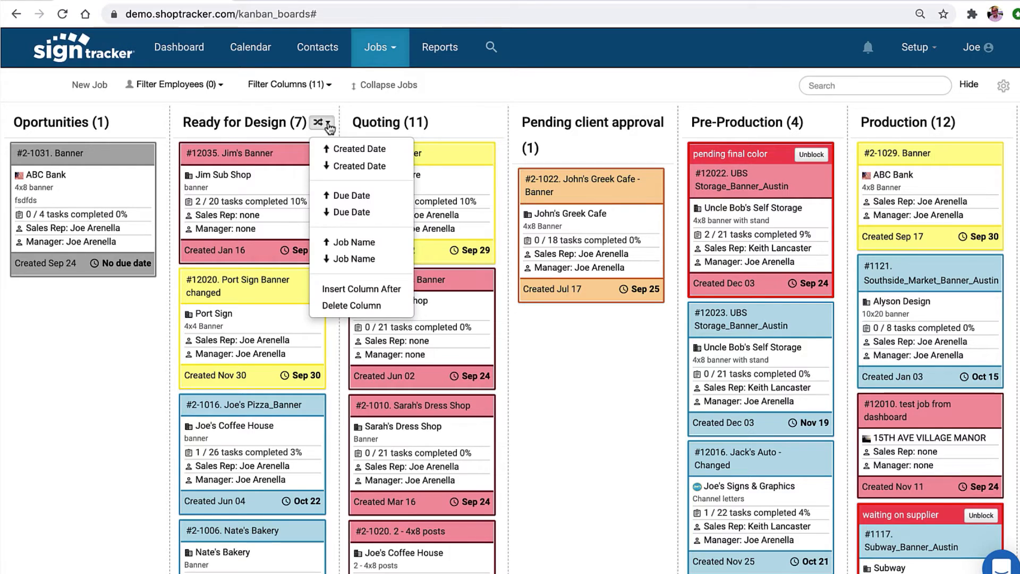
click(348, 290)
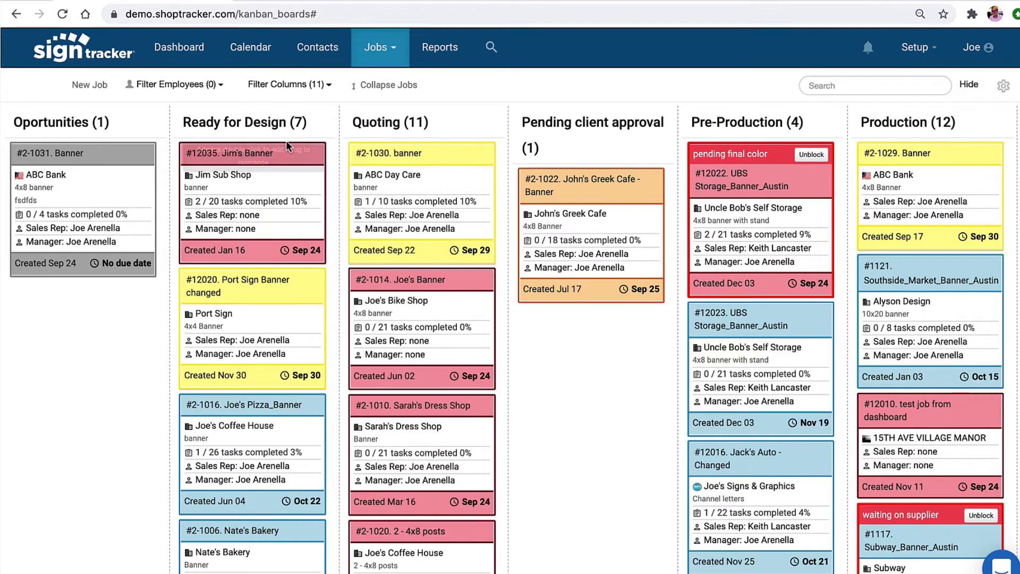
scroll(547, 236, right, 15)
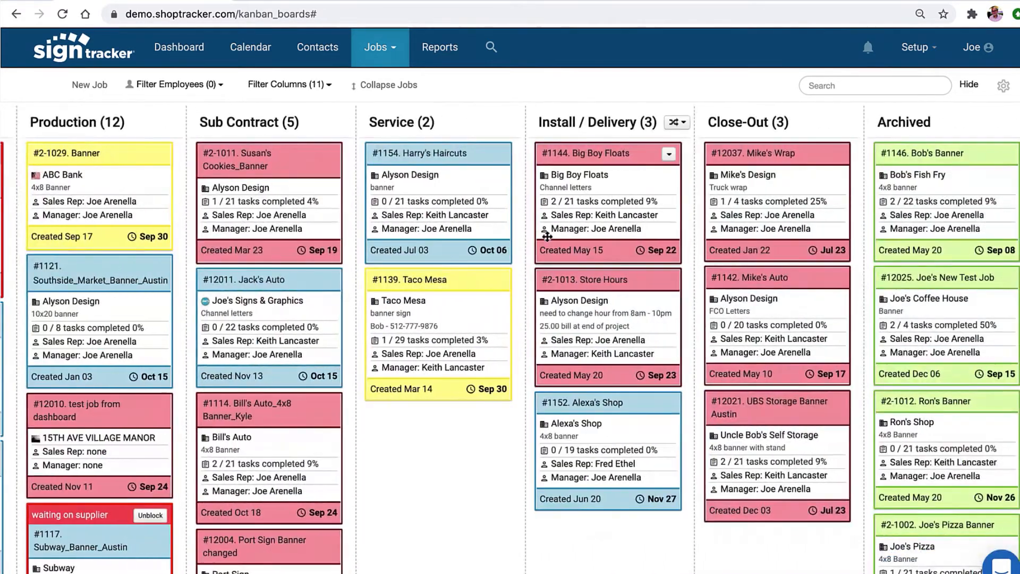
- Examine the job cards across the board's stages, from Opportunities and Pre-Production through Sub Contract and Install / Delivery
scroll(547, 237, left, 15)
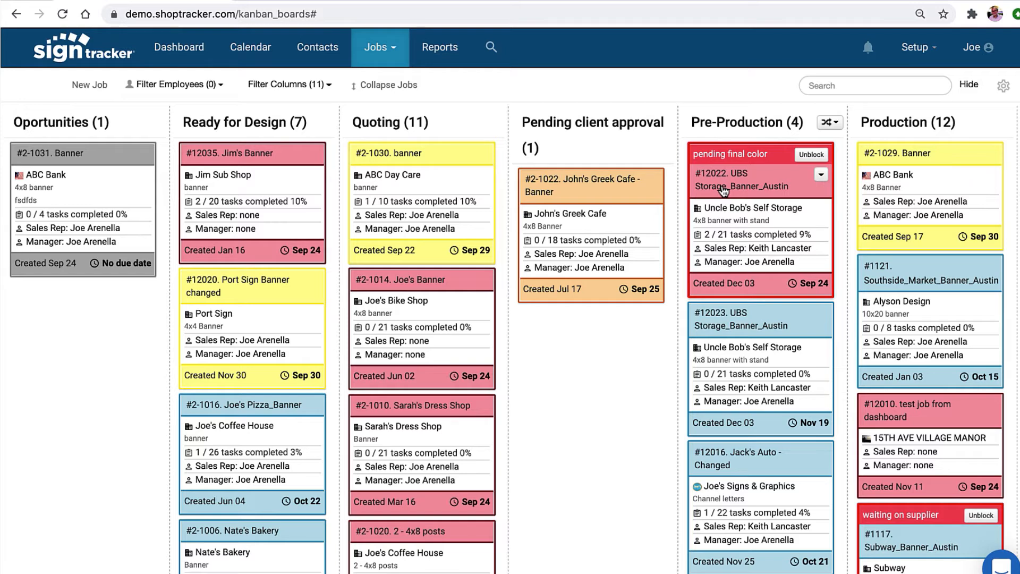
scroll(724, 190, down, 2)
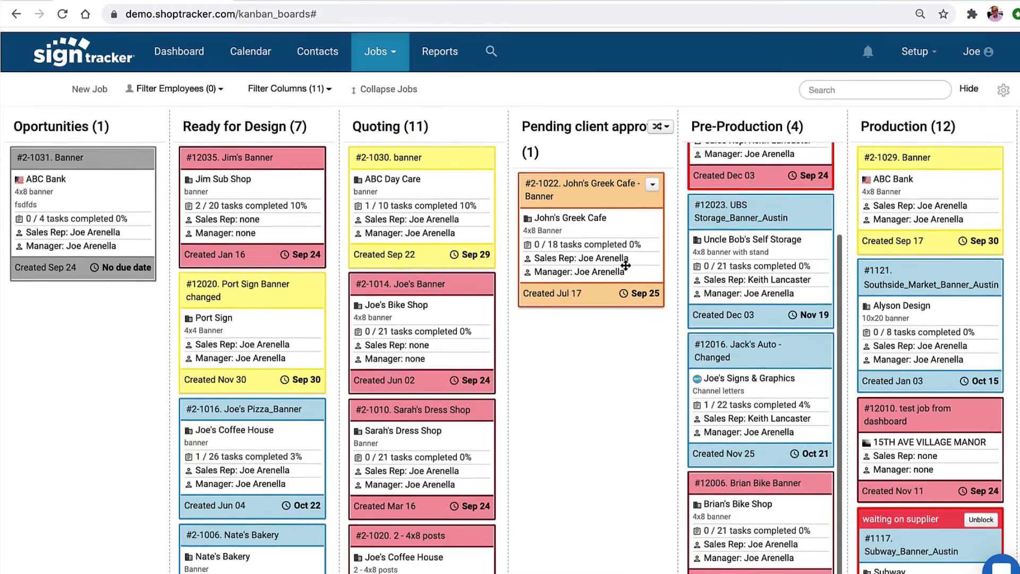
scroll(715, 347, up, 2)
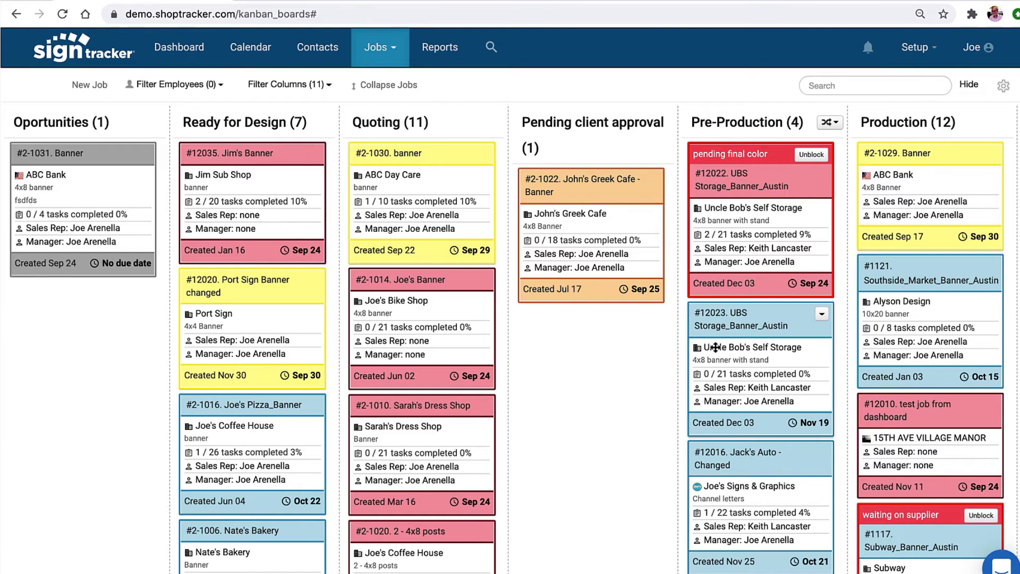
scroll(715, 347, down, 2)
scroll(661, 340, right, 5)
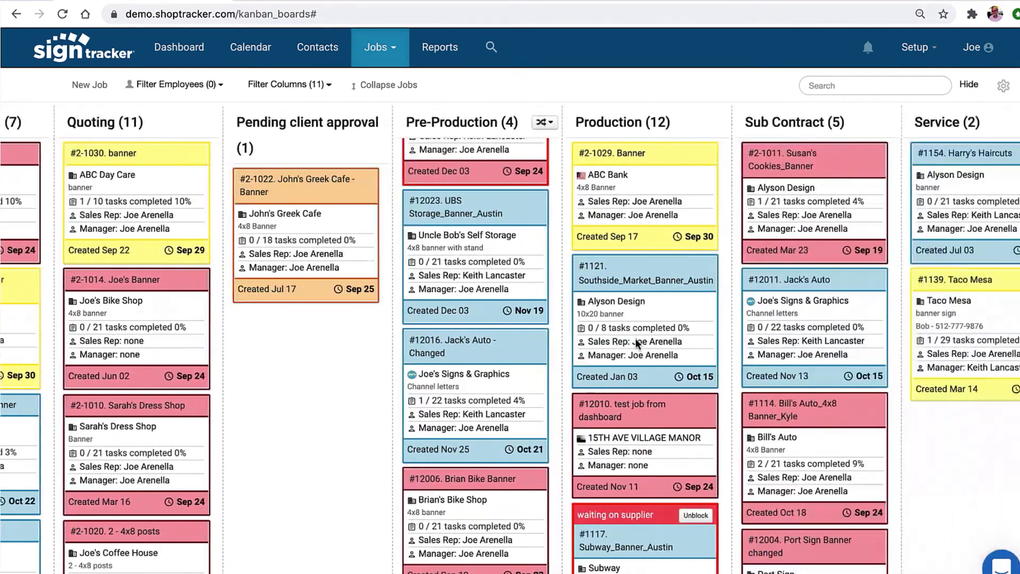
scroll(635, 338, right, 5)
scroll(636, 338, left, 2)
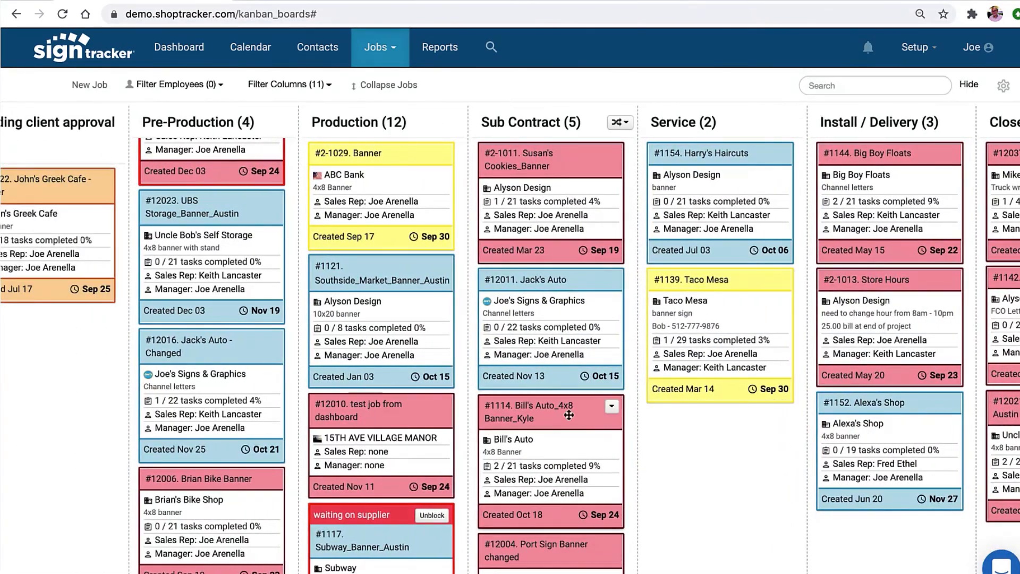
scroll(559, 457, left, 2)
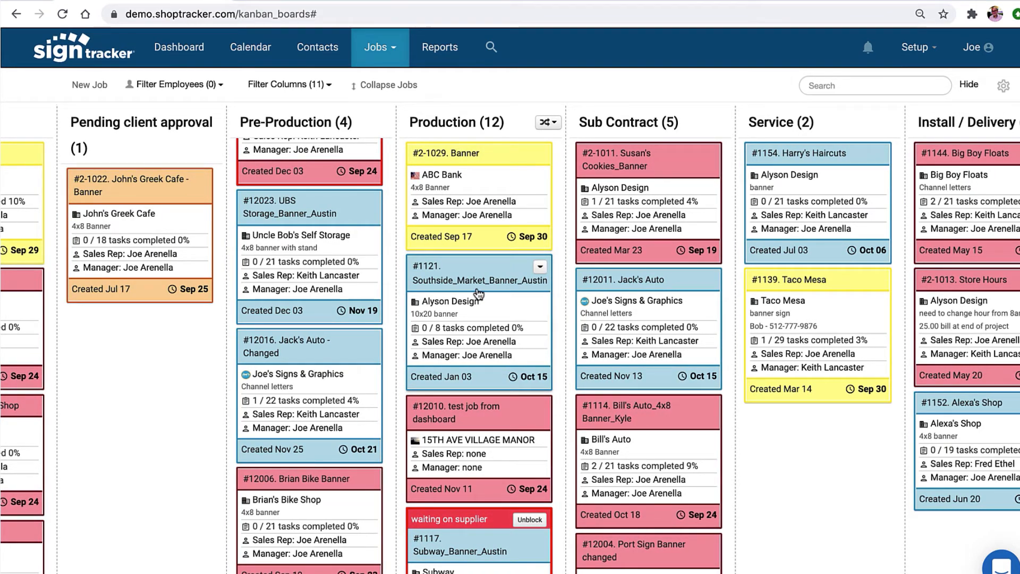
- Move the UBS Storage_Banner_Austin job that is not on hold and the Brian Bike Banner job from Pre-Production to the start of Production
scroll(291, 315, up, 2)
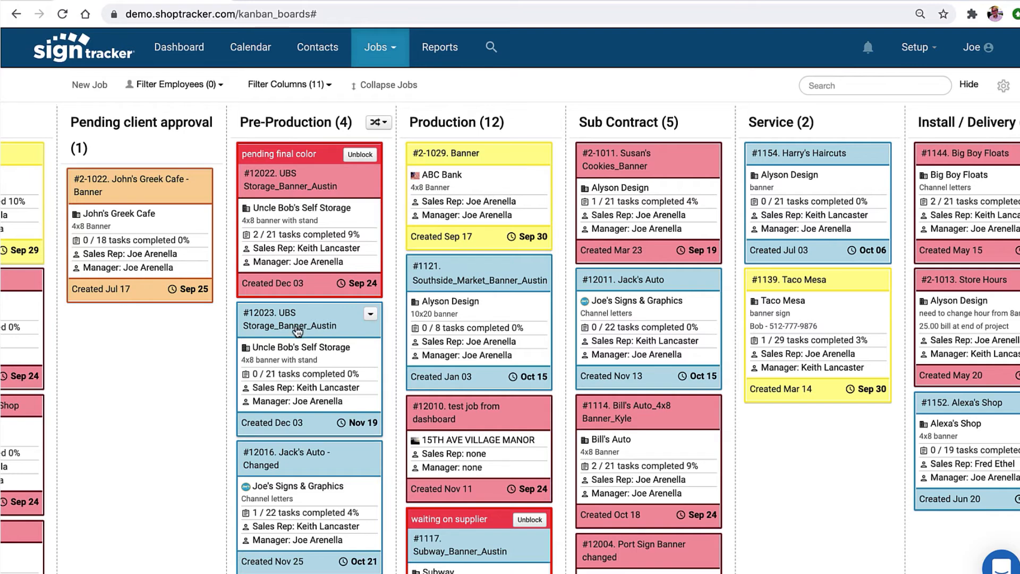
drag(296, 326, 467, 169)
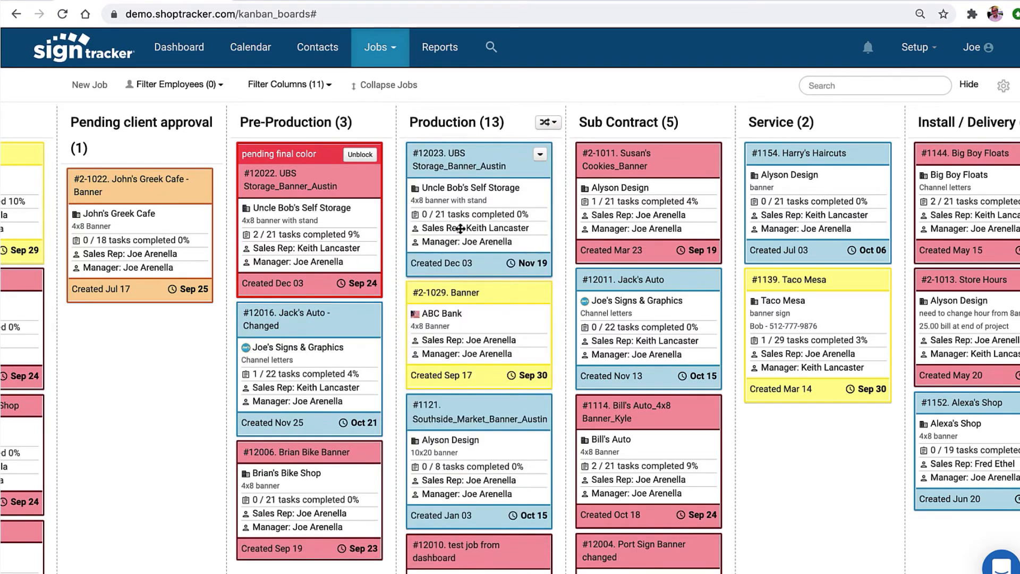
drag(299, 466, 467, 290)
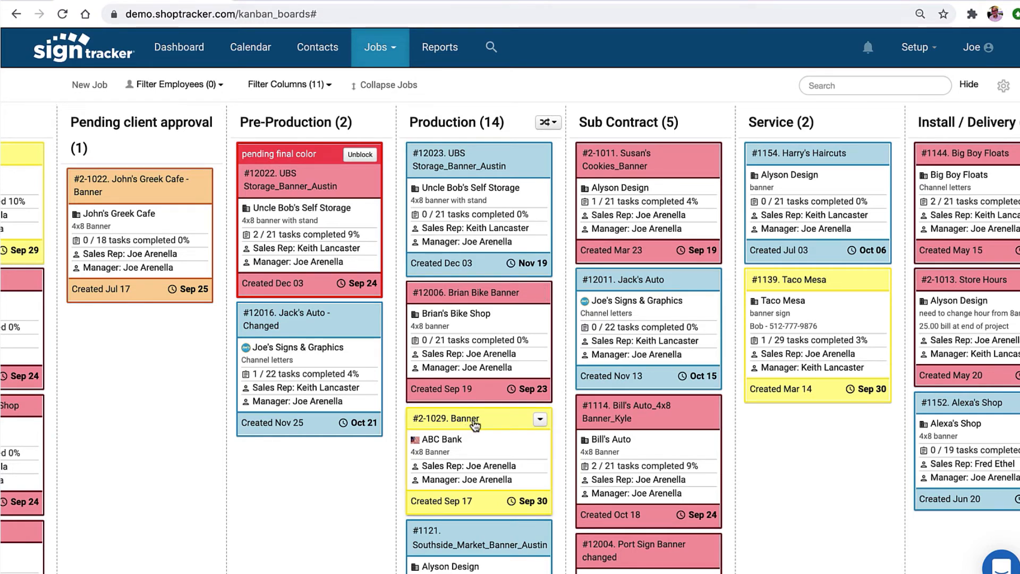
- Reorder the Production column so the ABC Bank banner job comes first
scroll(475, 425, right, 1)
scroll(475, 424, right, 1)
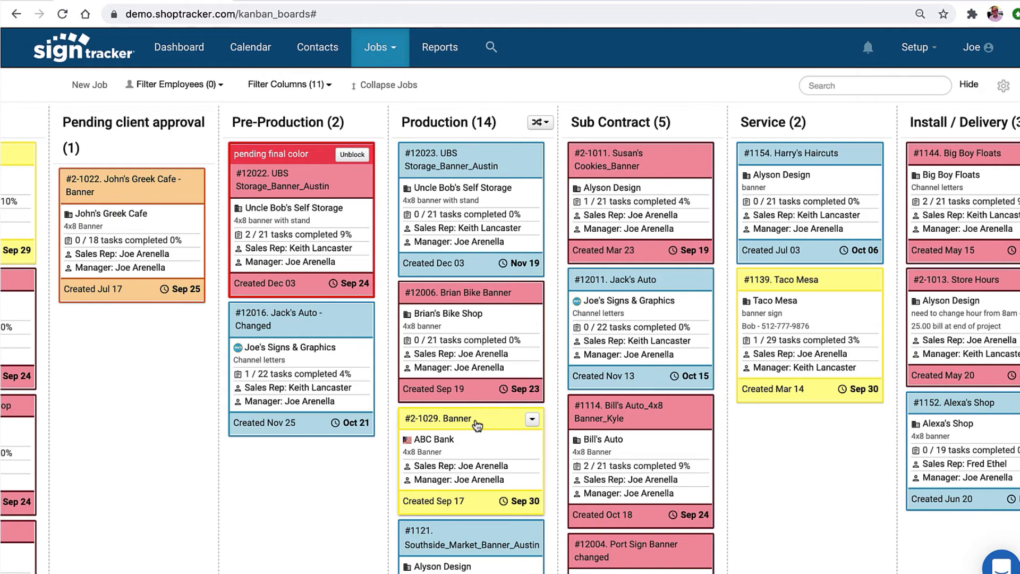
drag(477, 425, 483, 167)
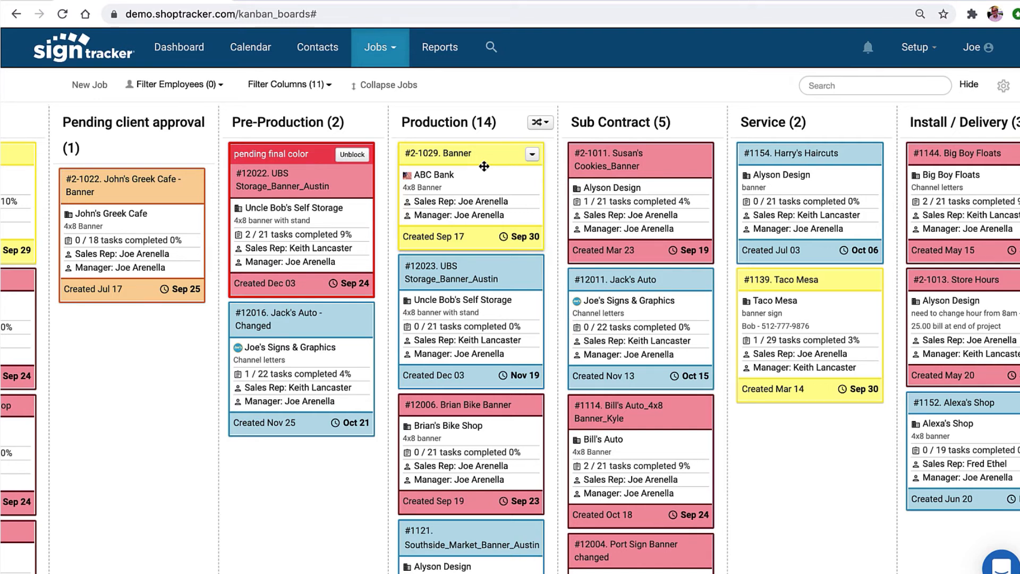
- Move the Big Boy Floats job from Install / Delivery to the start of Close-Out and put it on hold with the reason "inv 9/25"
scroll(675, 278, right, 7)
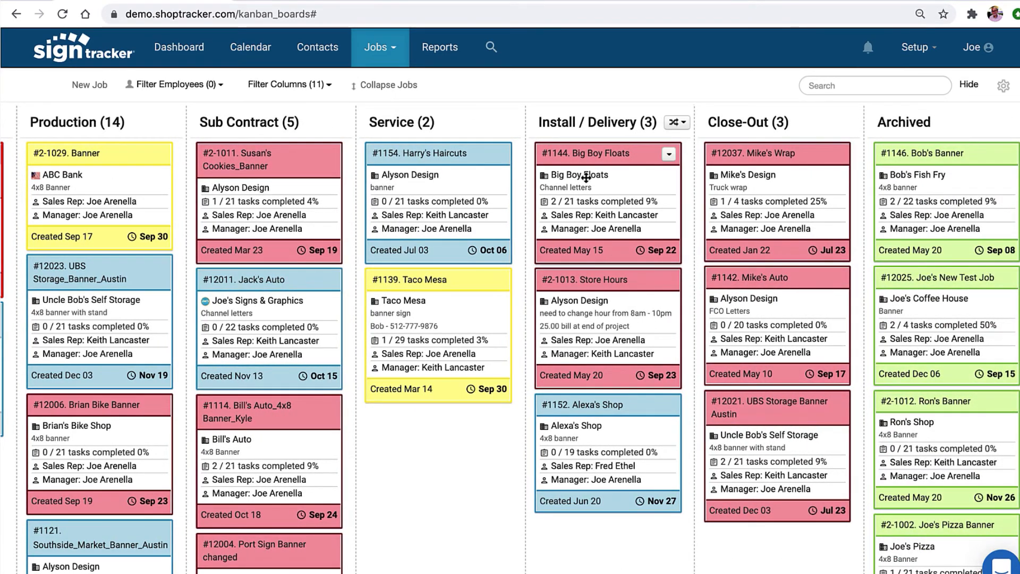
drag(559, 157, 733, 154)
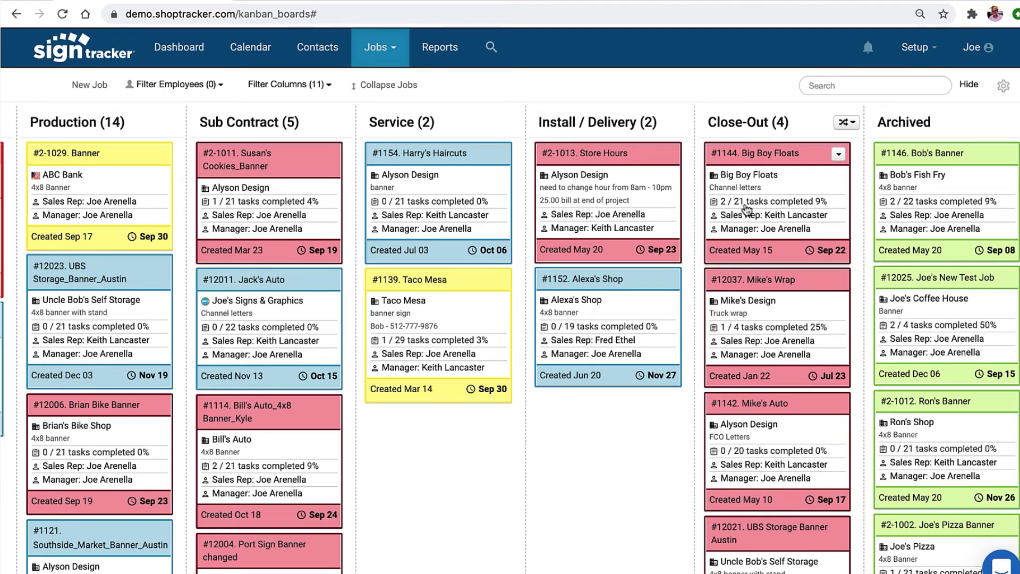
click(838, 155)
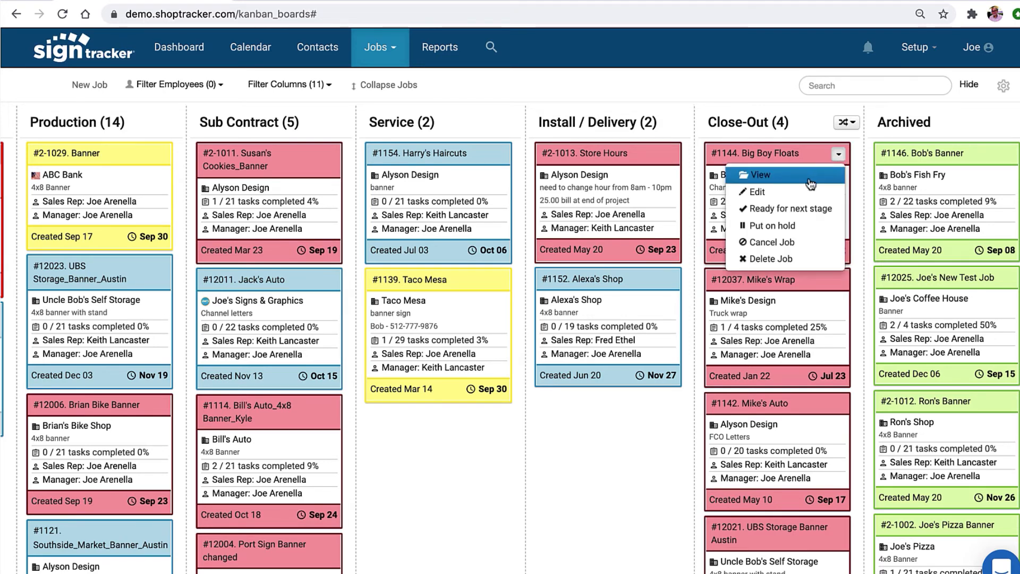
click(790, 227)
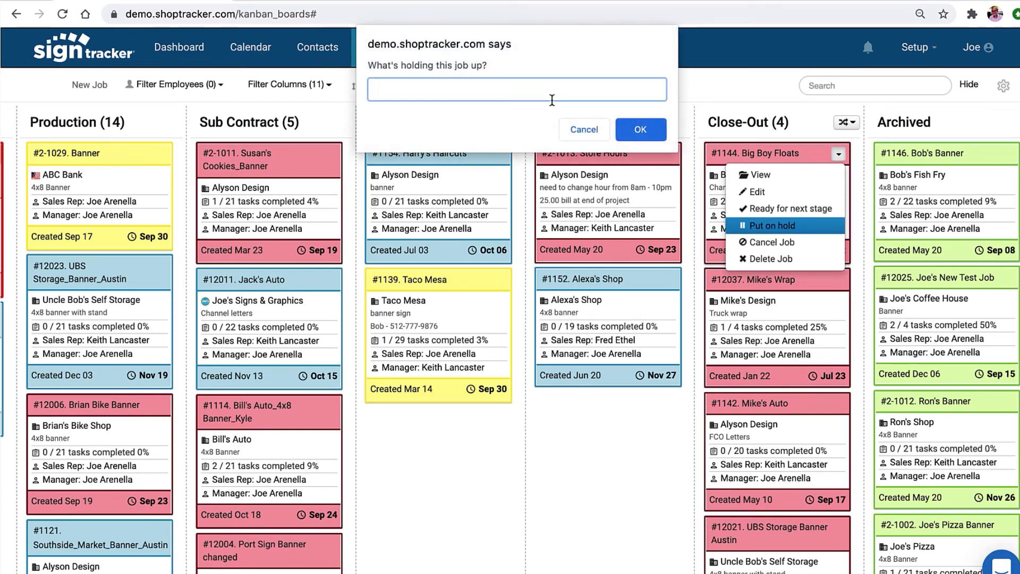
text(inv 9/25)
click(641, 132)
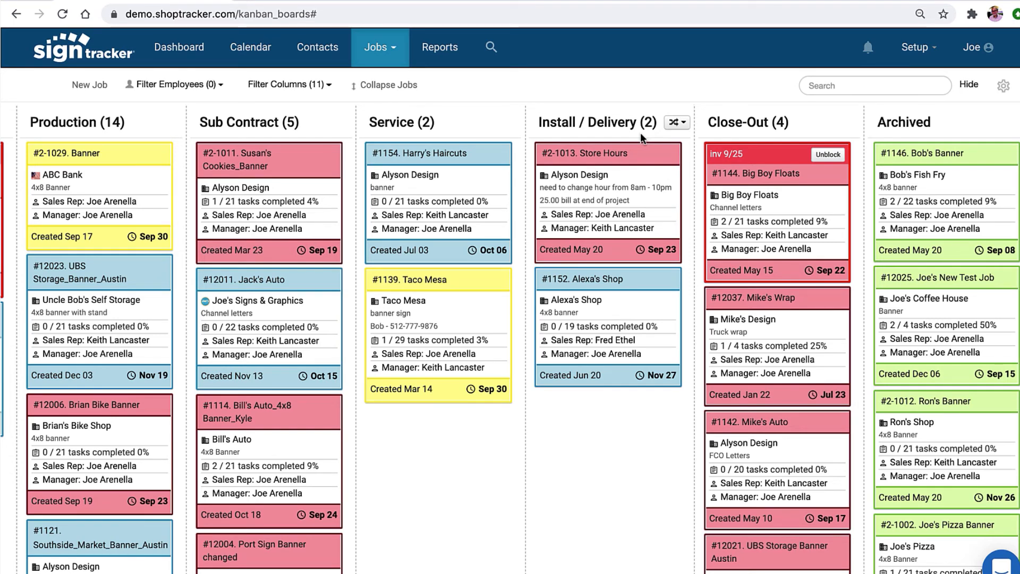
mouse_move(753, 156)
mouse_down()
mouse_move(911, 154)
mouse_move(813, 85)
mouse_move(747, 153)
mouse_up()
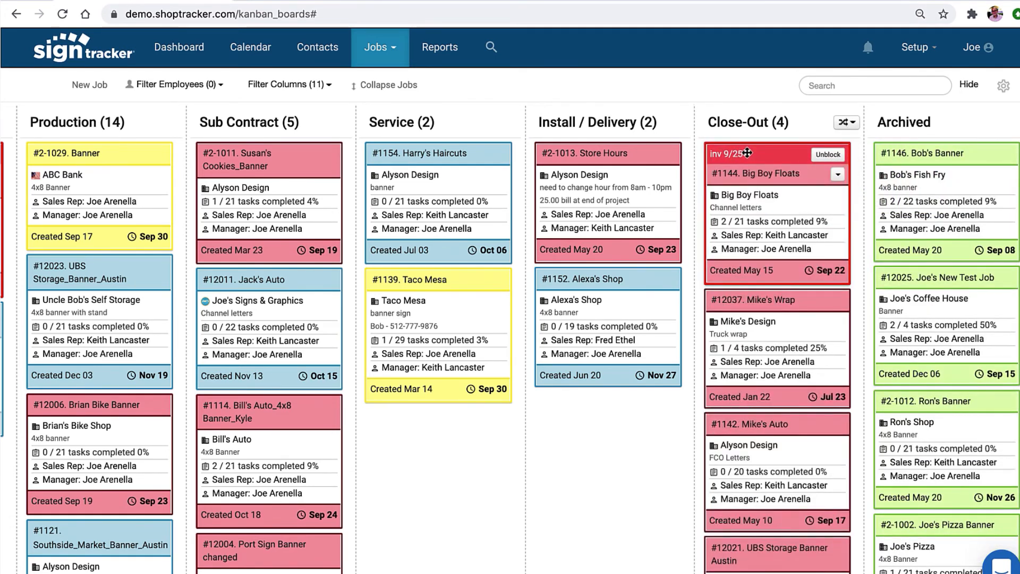